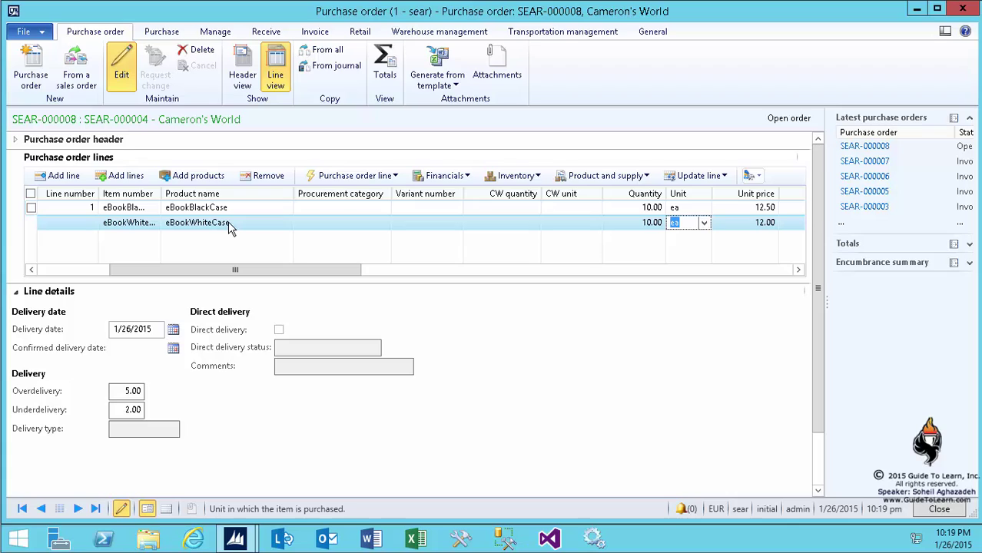
Open a delivery schedule for the eBookBlackCase purchase line and set its first delivery quantity to 4.
click(230, 213)
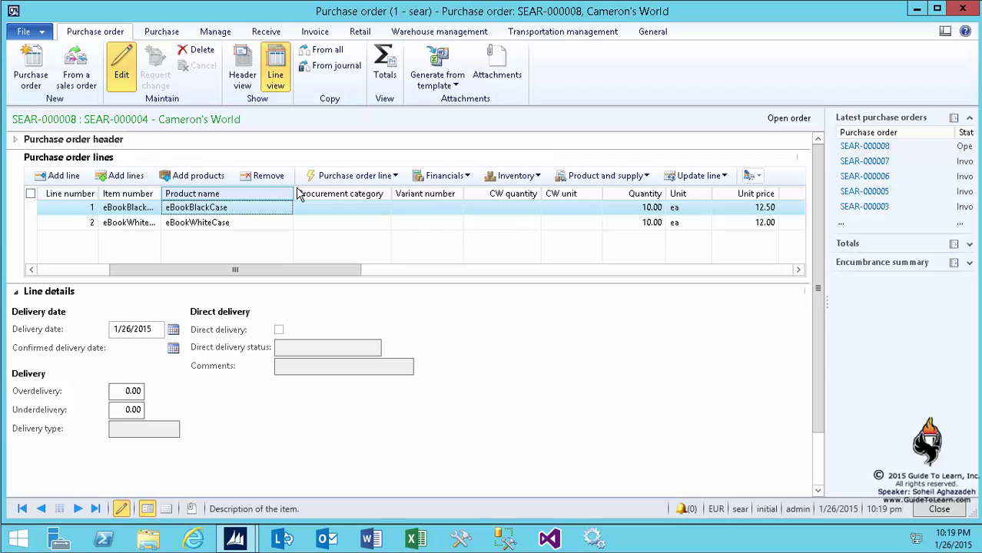
click(362, 181)
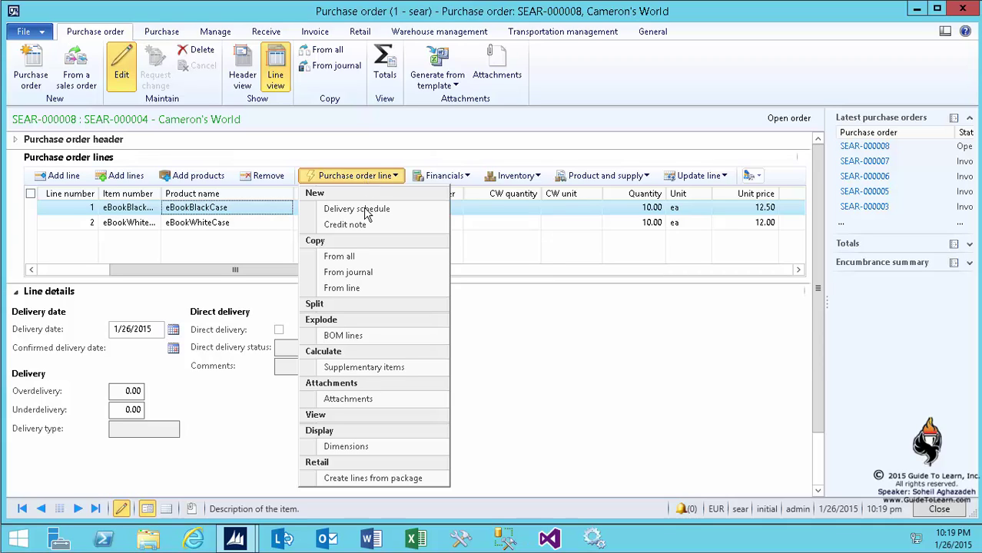
click(366, 209)
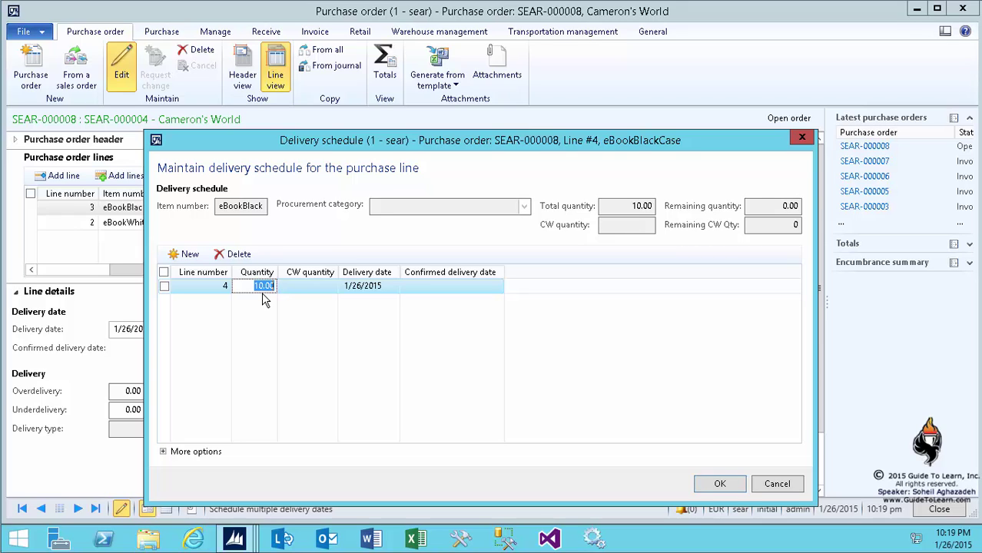
text(4)
click(270, 306)
Add a second delivery of 6 dated 2/2/2015 to the schedule and apply it to the purchase order.
key(ctrl+n)
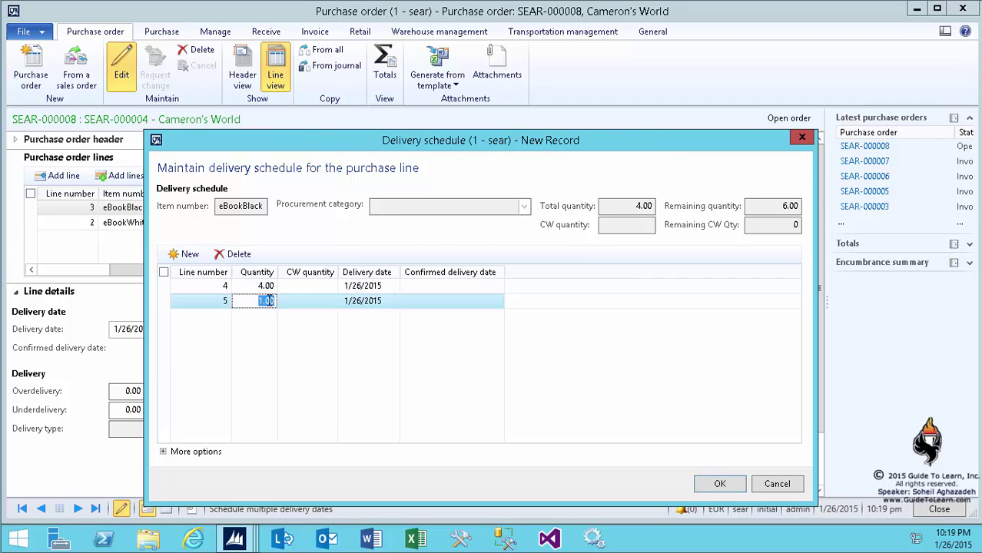
text(6)
key(Tab)
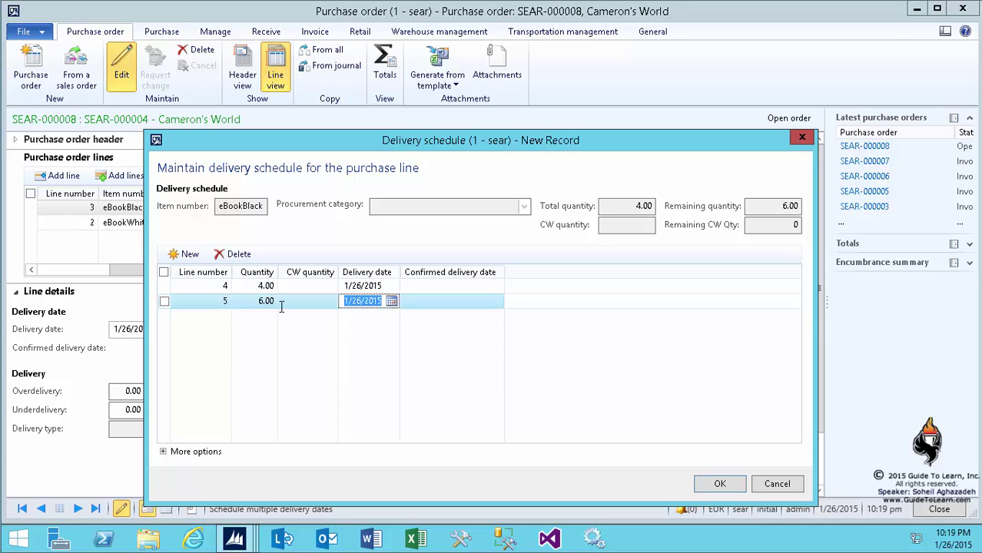
click(392, 300)
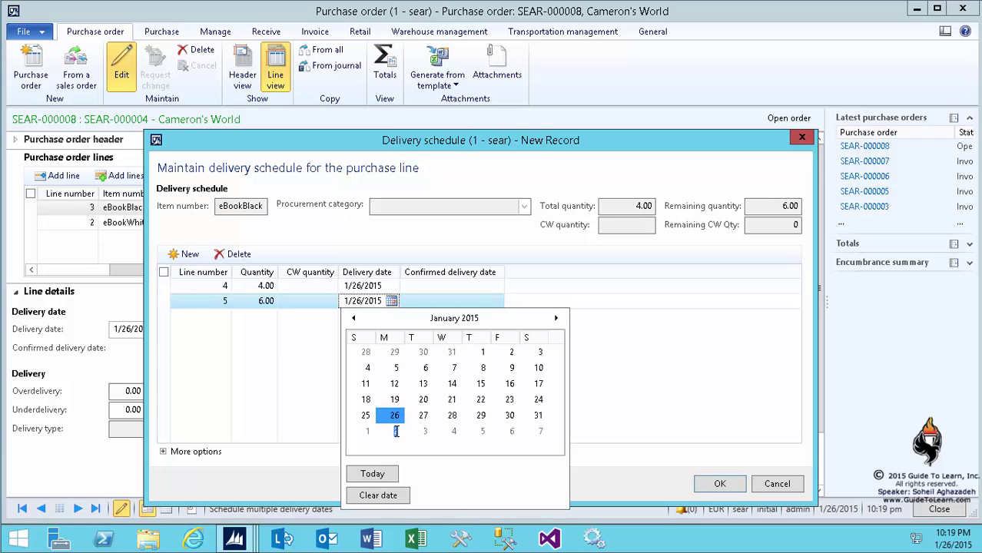
click(389, 425)
click(720, 483)
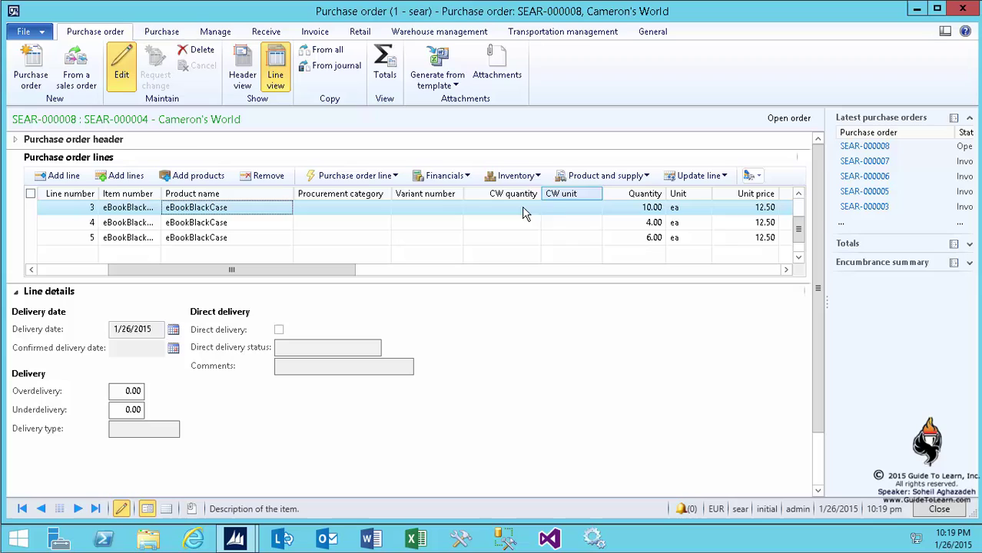
Examine the line types, delivery dates, quantities and net amounts of the split eBookBlackCase lines.
click(798, 194)
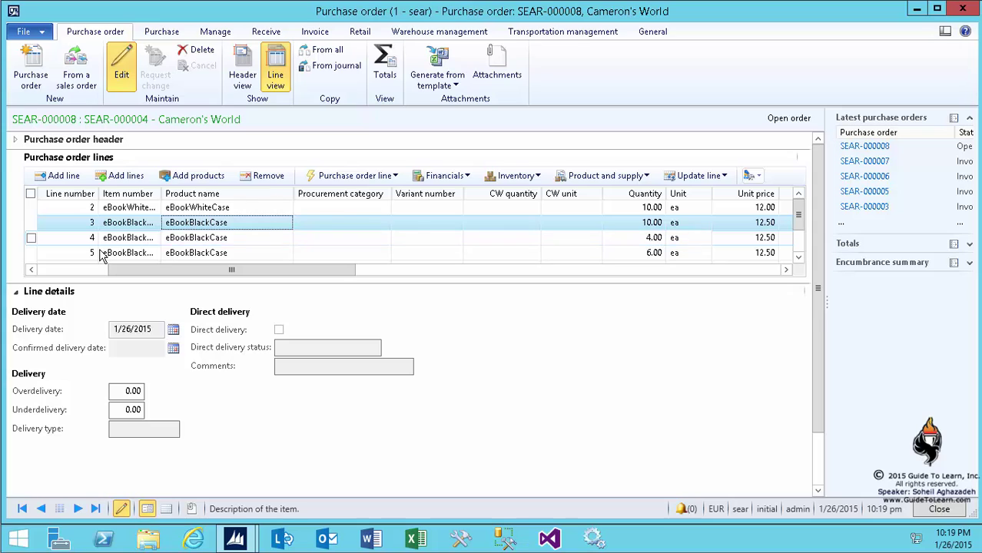
click(62, 270)
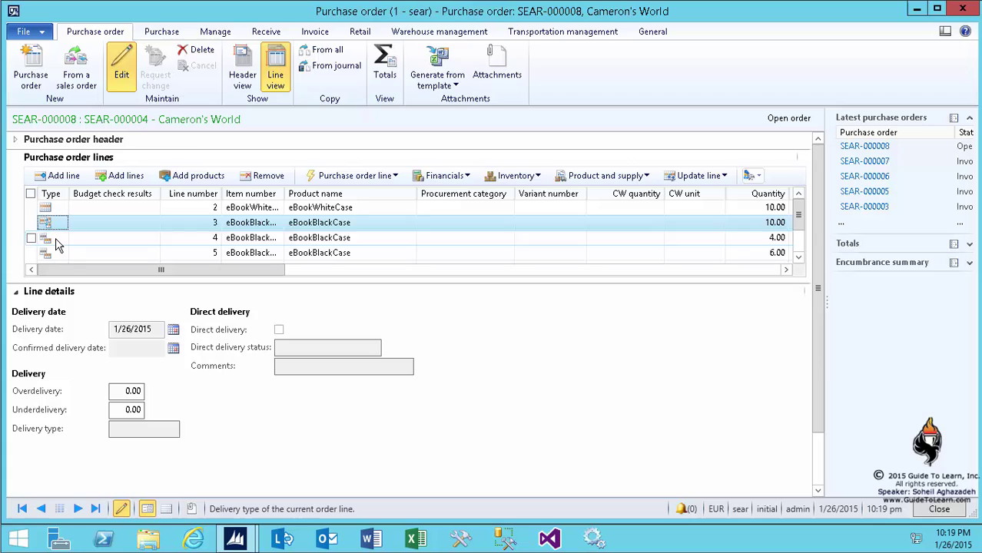
click(73, 240)
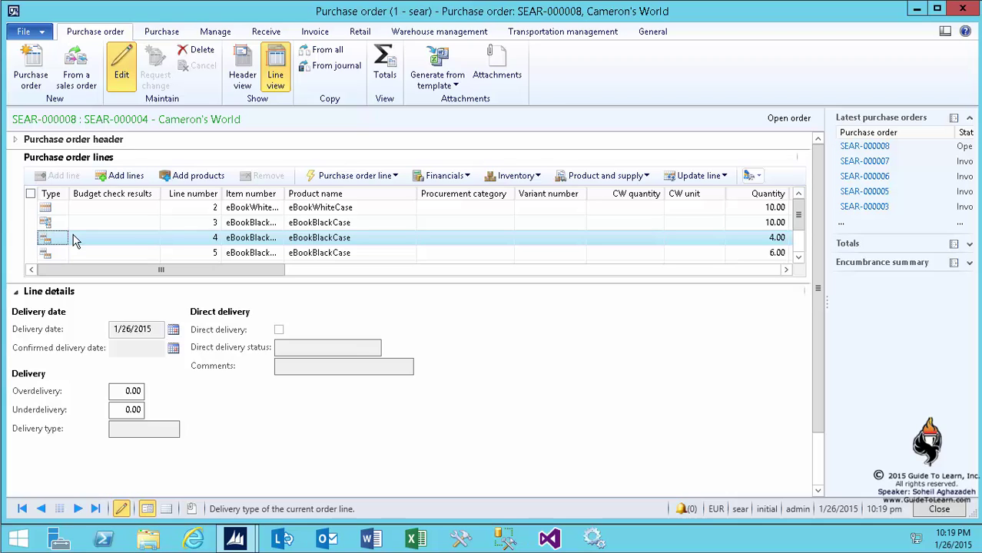
key(Down)
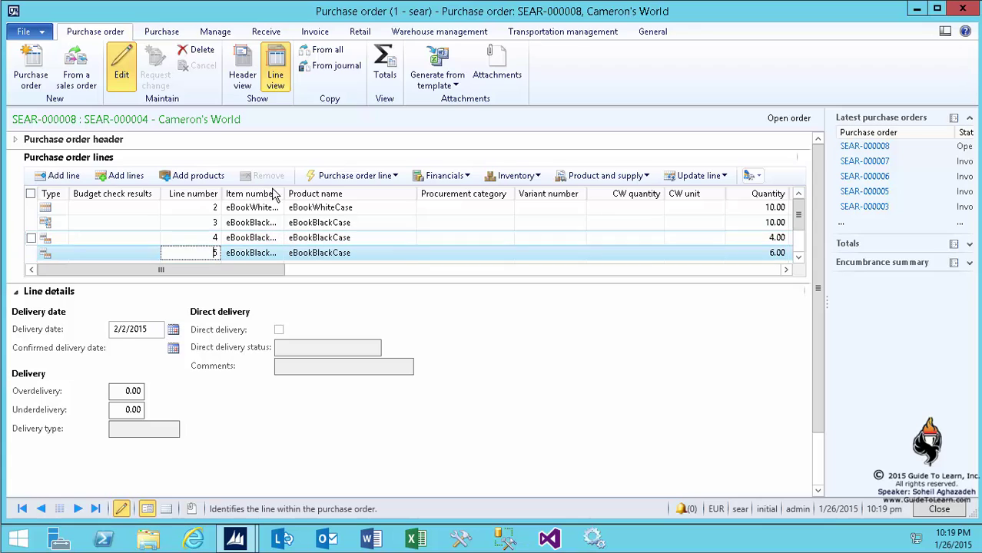
drag(280, 270, 572, 275)
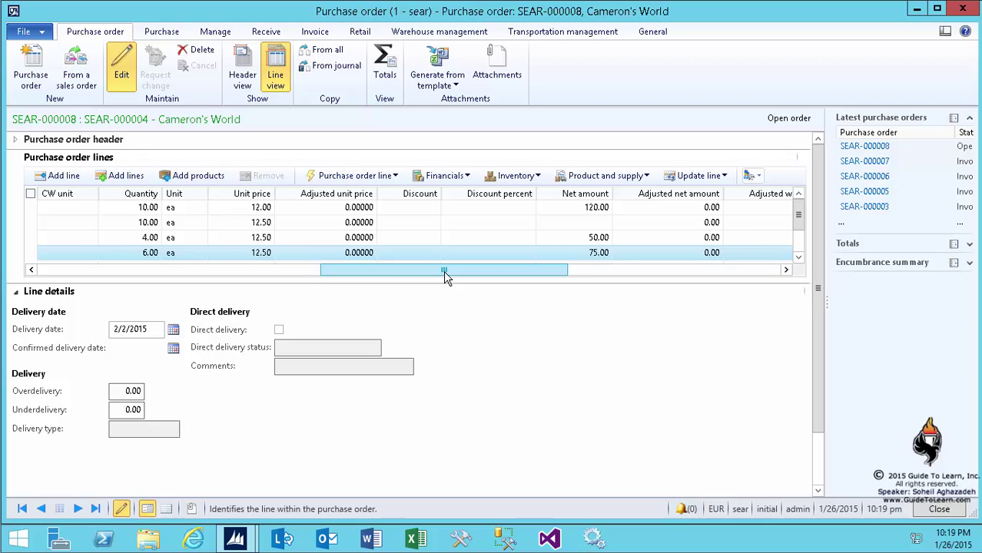
drag(443, 270, 161, 277)
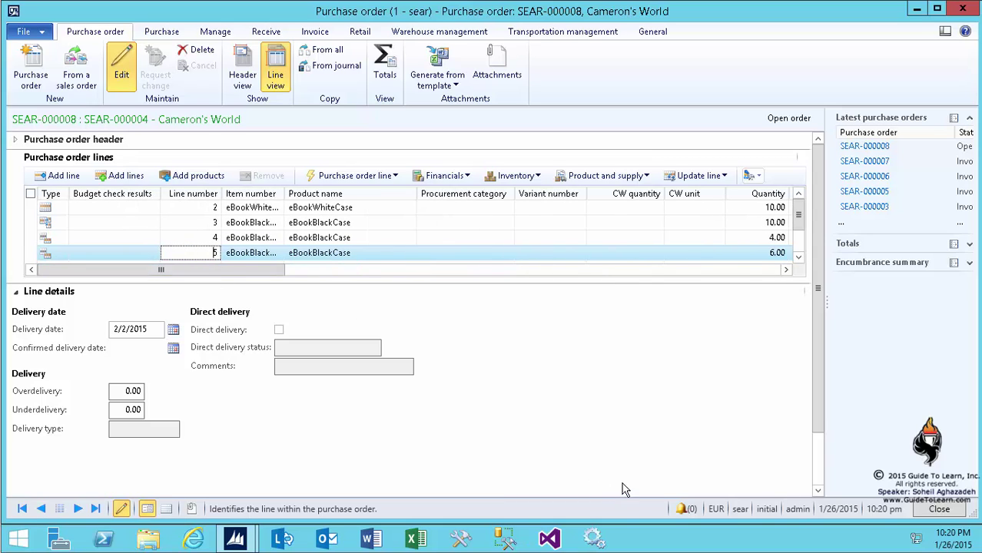
Set the Receive now quantity to 4 for eBookWhiteCase and 2 for each eBookBlackCase delivery line, and confirm the purchase order.
click(16, 294)
click(716, 466)
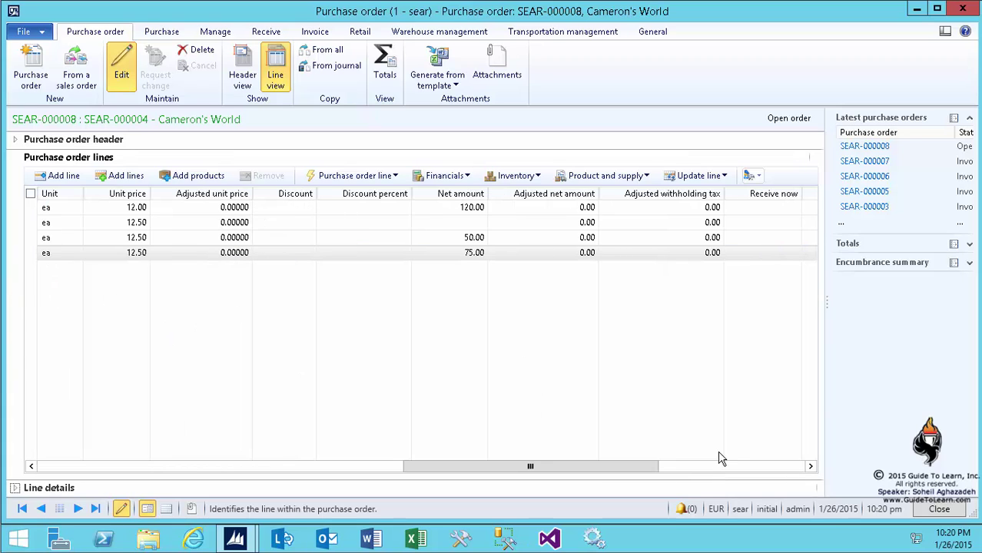
click(774, 207)
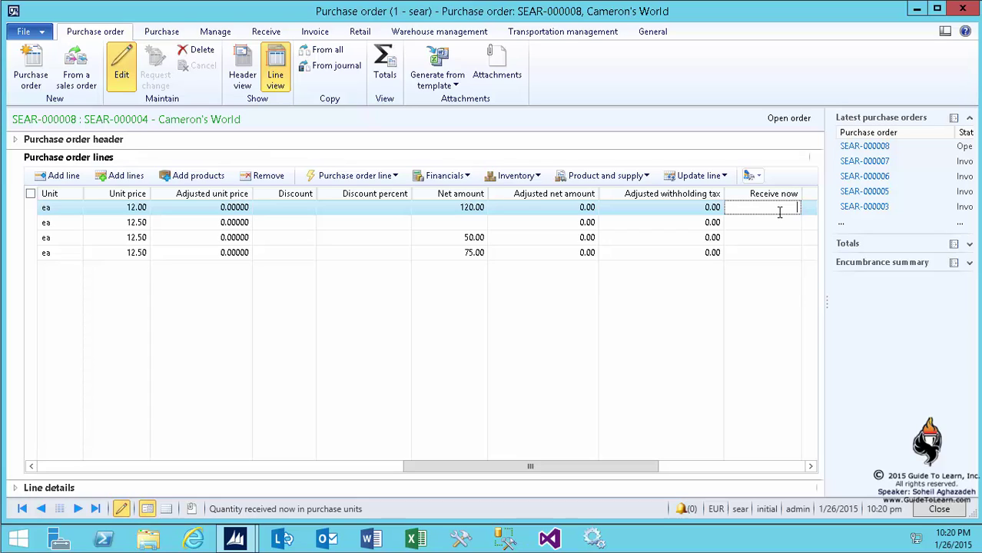
text(4)
key(Down)
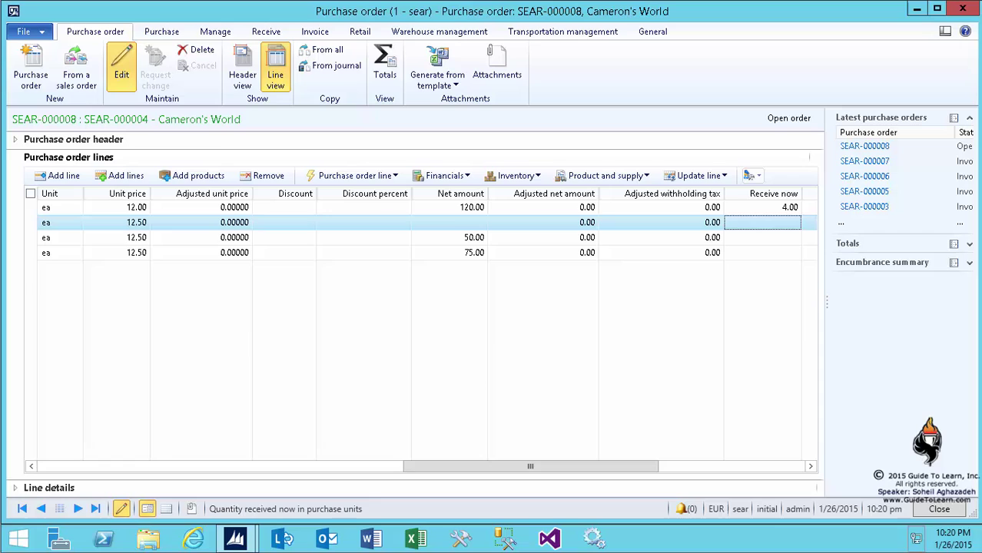
click(784, 240)
text(2)
key(Down)
text(2)
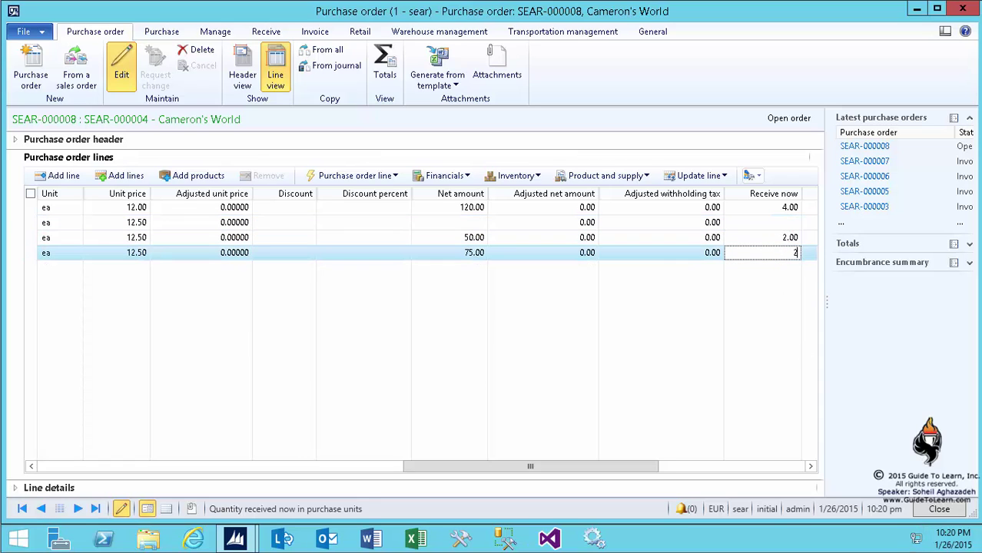
click(162, 32)
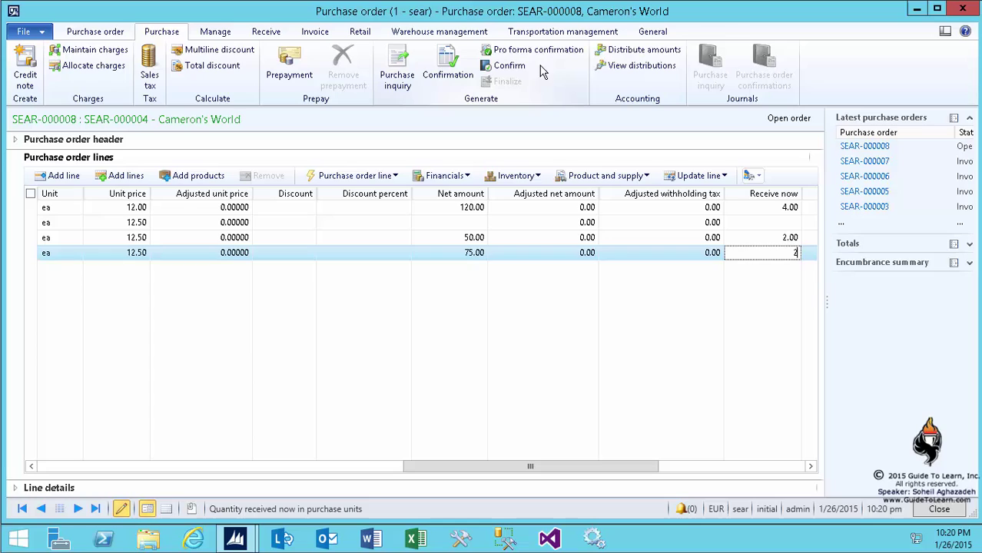
click(505, 65)
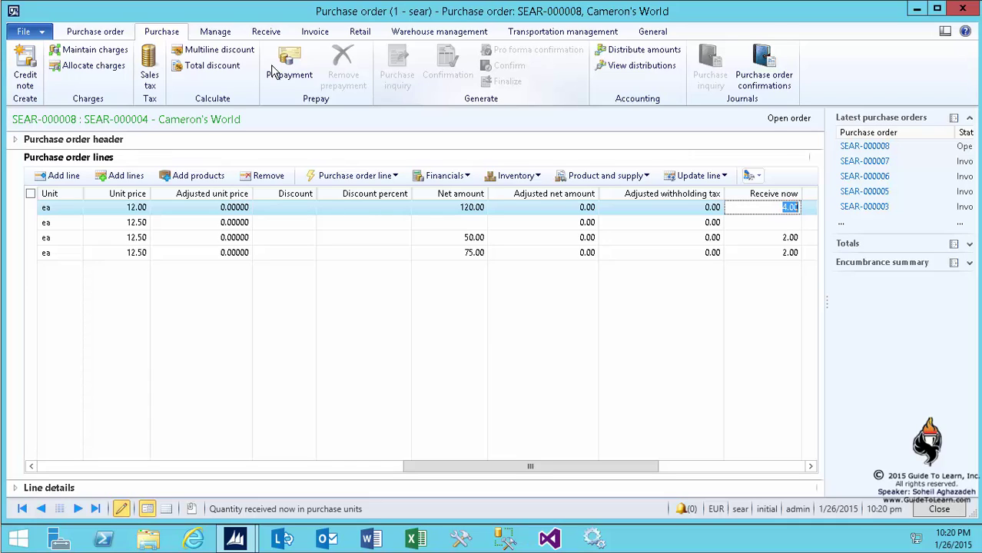
Start a product receipt posting with receipt number D1 and base its lines on the Receive now quantity.
click(265, 32)
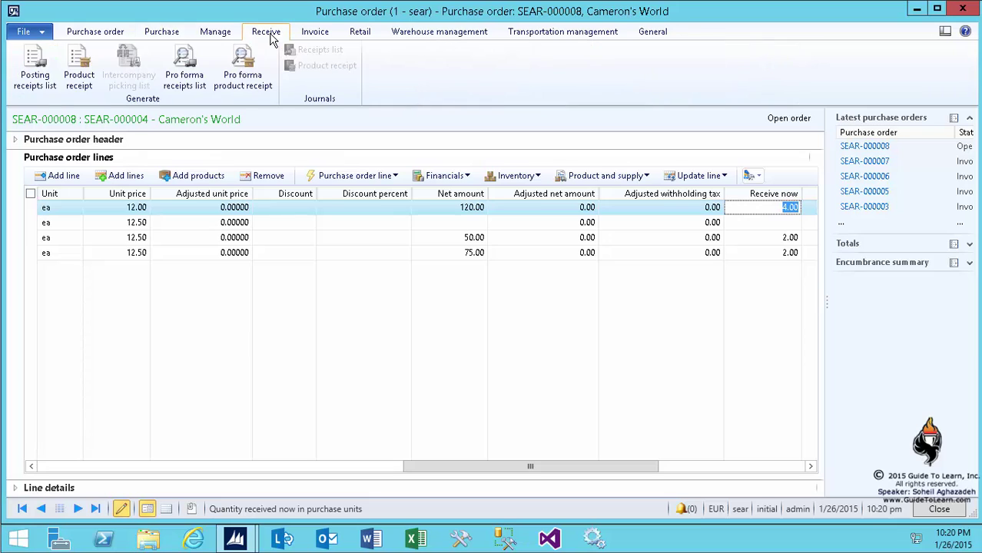
click(77, 69)
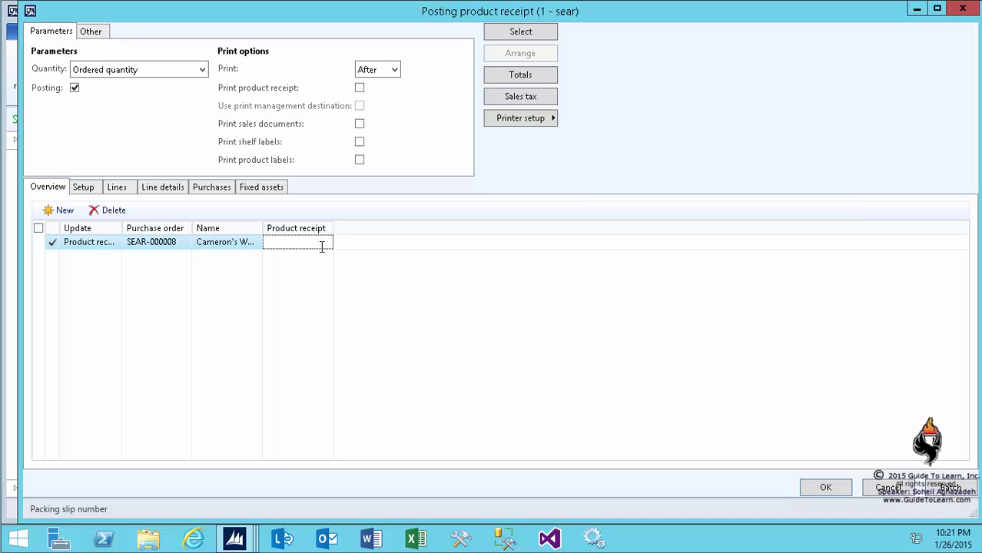
text(D1)
click(128, 192)
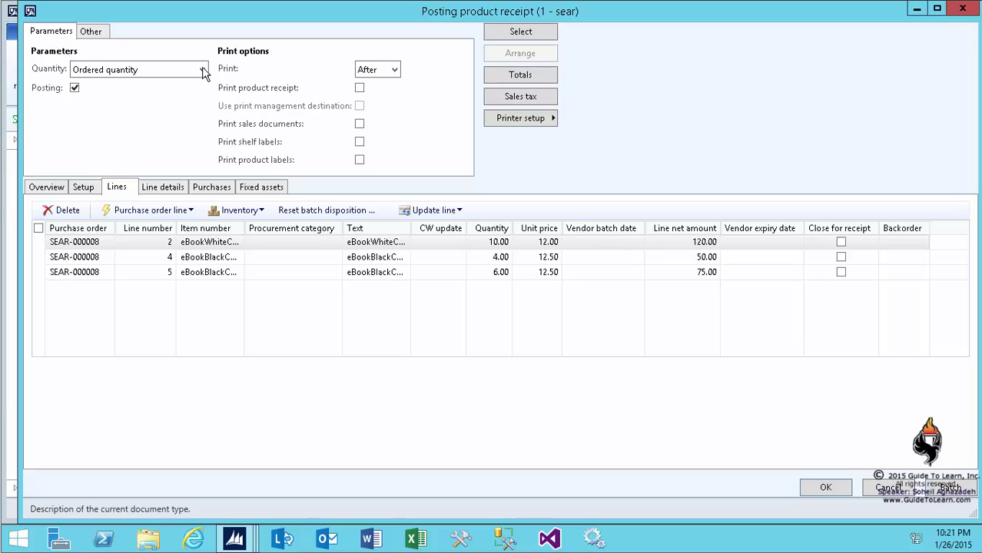
click(203, 70)
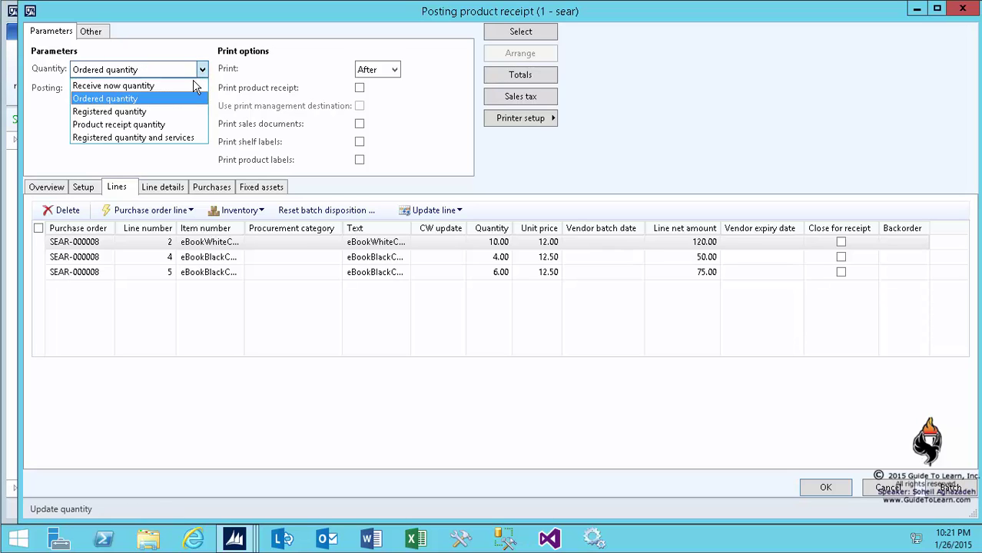
click(195, 87)
click(845, 512)
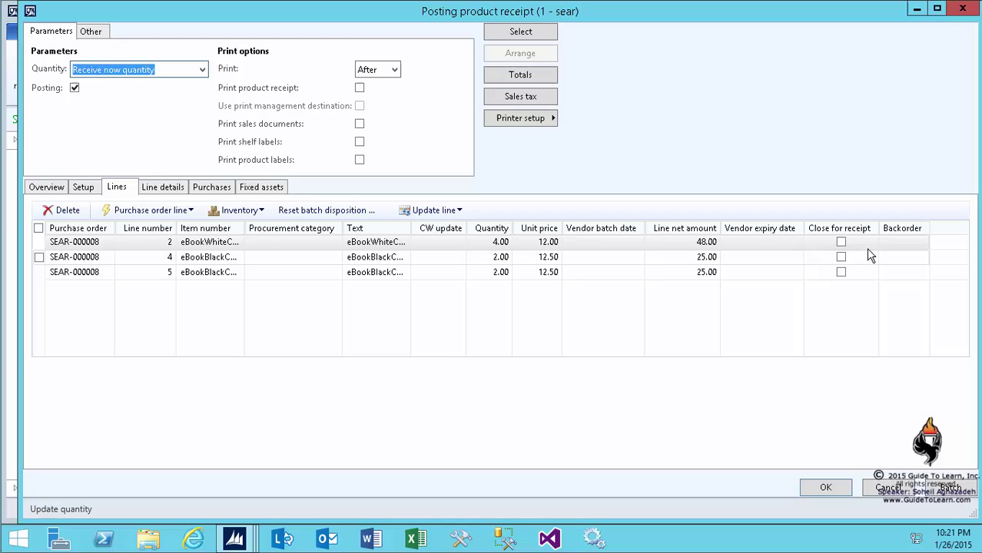
Try to post the product receipt with all three lines marked Close for receipt, and inspect the underdelivery message for eBookWhiteCase.
click(841, 242)
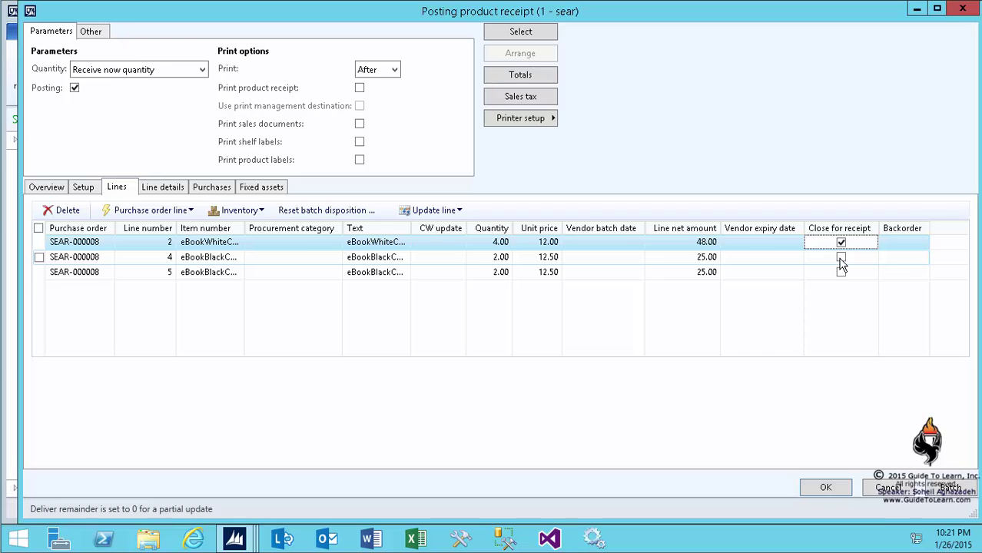
click(841, 259)
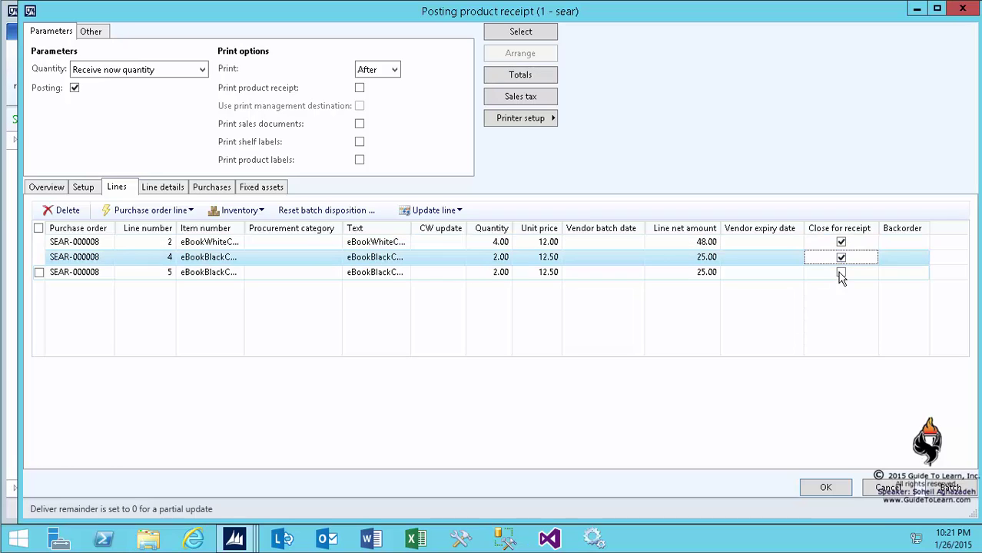
click(841, 273)
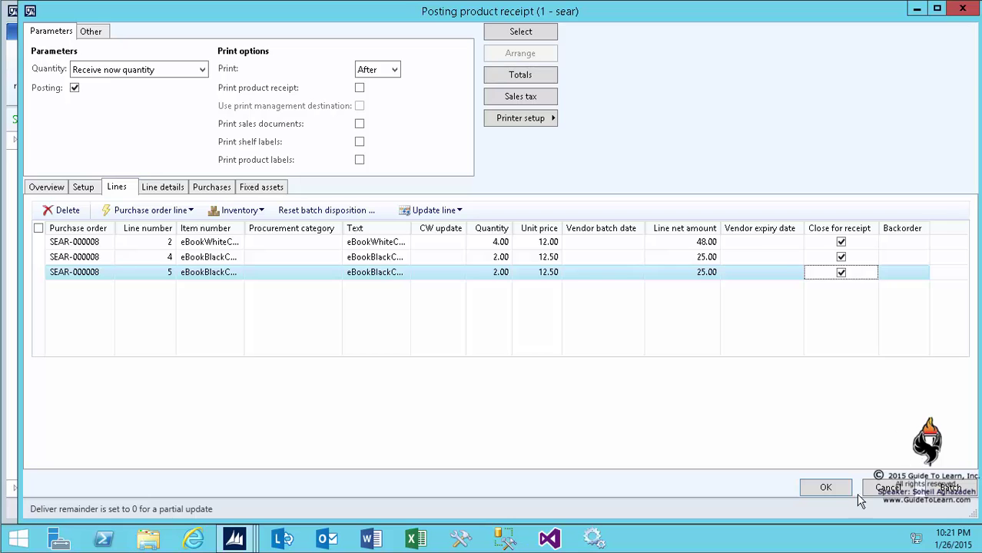
click(837, 493)
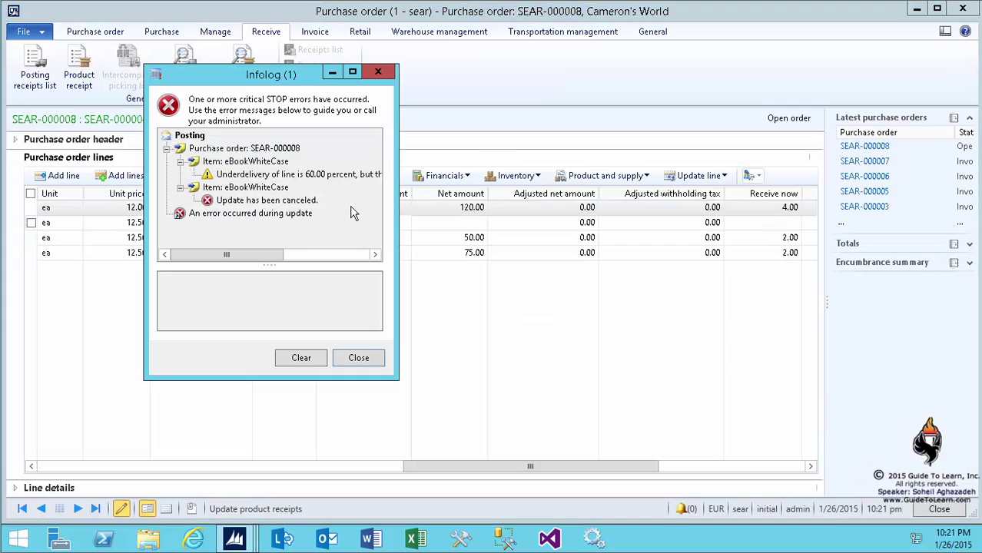
click(360, 175)
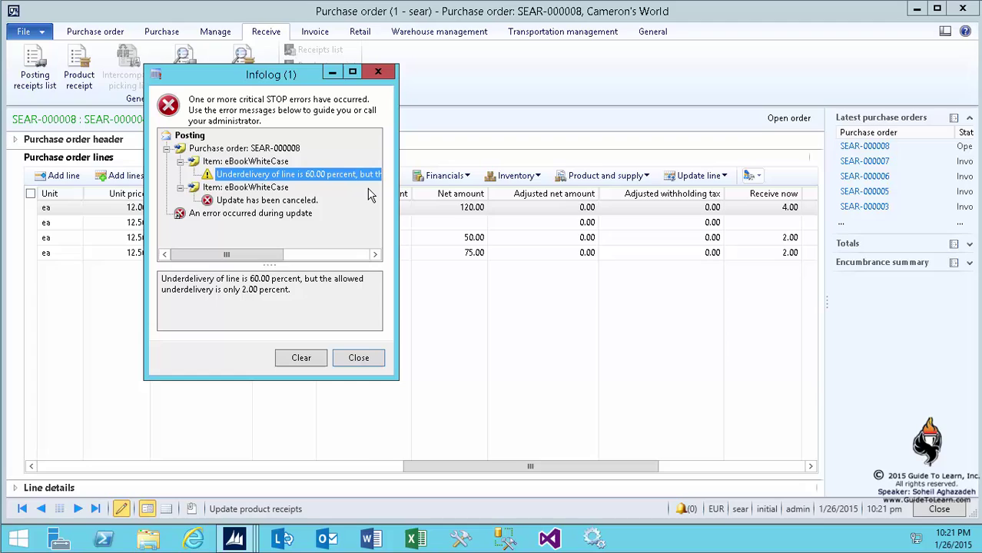